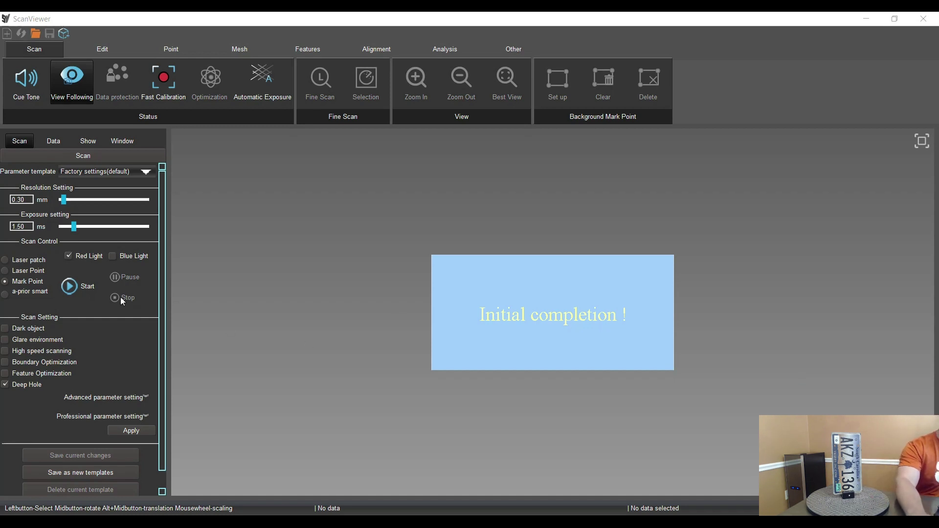
Step: Scan the plate setup's markers in Mark Point mode, recording 81 mark points
left_click(93, 289)
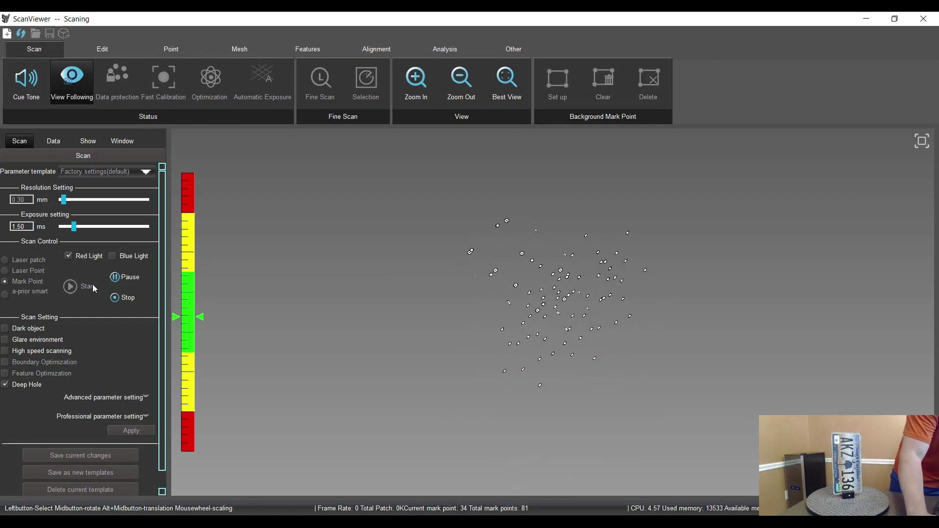
left_click(133, 300)
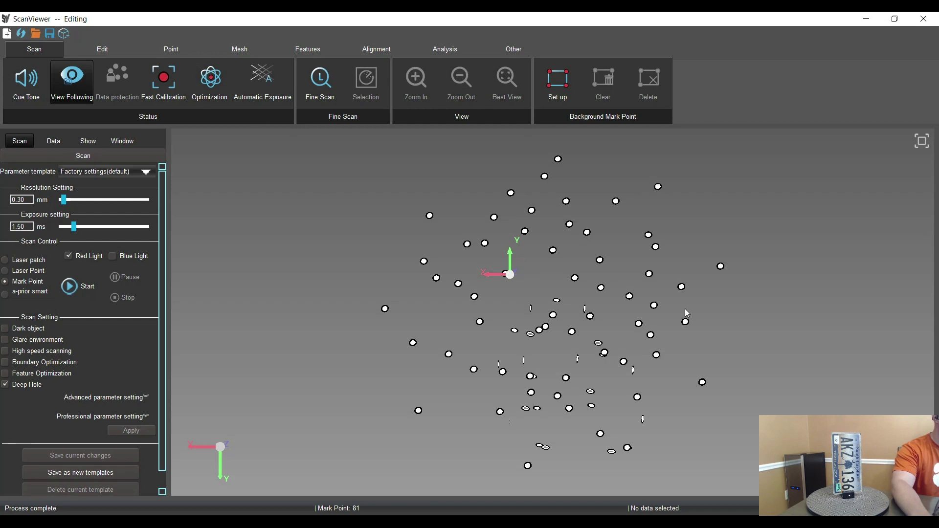
Step: Optimise the marker points and delete the lower cluster of stray markers
middle_click_drag(684, 309, 645, 308)
left_click(218, 84)
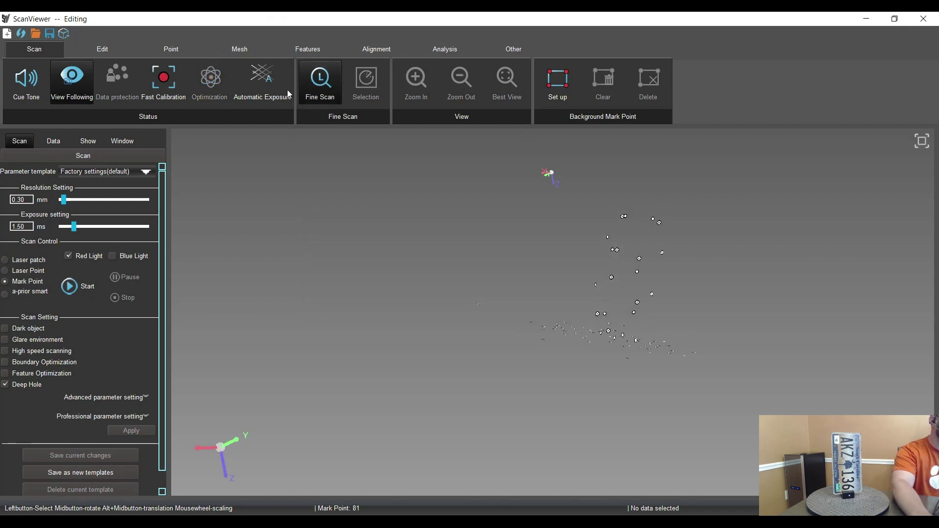
mouse_move(781, 228)
middle_mouse_down()
mouse_move(684, 246)
mouse_move(715, 211)
mouse_move(739, 213)
mouse_move(532, 322)
mouse_move(681, 335)
mouse_move(699, 325)
mouse_move(656, 338)
mouse_move(674, 306)
mouse_move(650, 335)
mouse_move(663, 311)
middle_mouse_up()
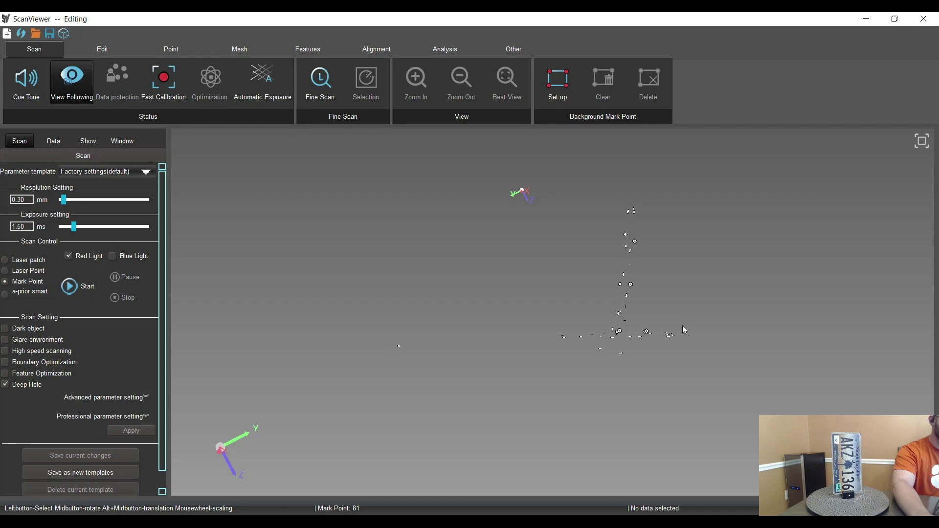
mouse_move(712, 334)
left_mouse_down()
mouse_move(664, 426)
mouse_move(283, 398)
mouse_move(294, 341)
left_mouse_up()
key("Delete")
Step: Delete the remaining background markers until only 13 mark points are left
mouse_move(688, 330)
middle_mouse_down()
mouse_move(614, 352)
mouse_move(661, 337)
mouse_move(578, 301)
middle_mouse_up()
scroll(661, 335, "up", 3)
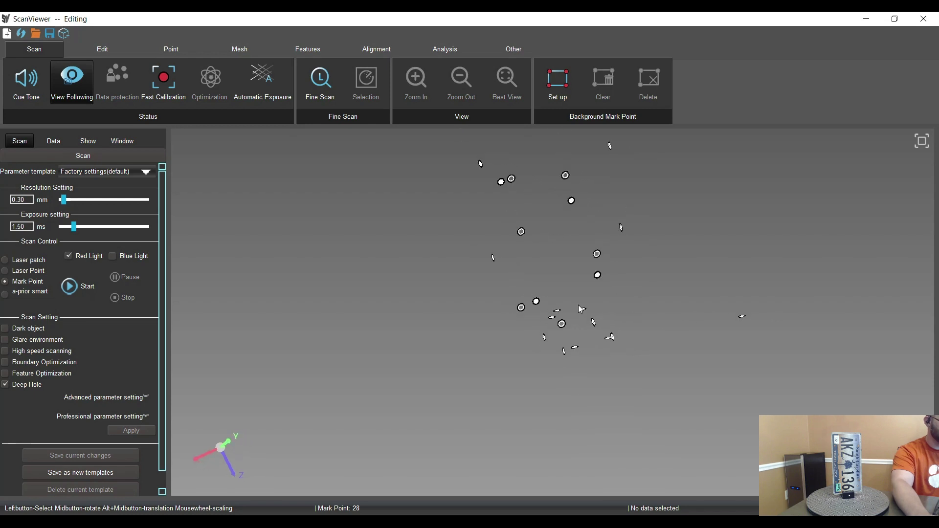
mouse_move(578, 298)
left_mouse_down()
mouse_move(635, 327)
mouse_move(526, 360)
left_mouse_up()
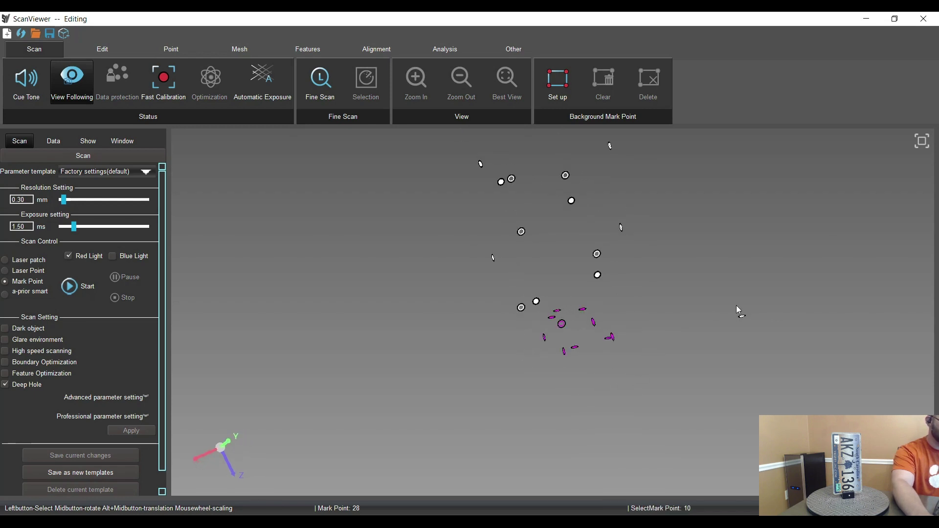
key("Delete")
mouse_move(774, 337)
middle_mouse_down()
mouse_move(684, 330)
mouse_move(655, 303)
mouse_move(631, 245)
mouse_move(628, 271)
middle_mouse_up()
scroll(628, 271, "up", 3)
mouse_move(633, 209)
left_mouse_down()
mouse_move(674, 341)
mouse_move(652, 336)
mouse_move(630, 215)
left_mouse_up()
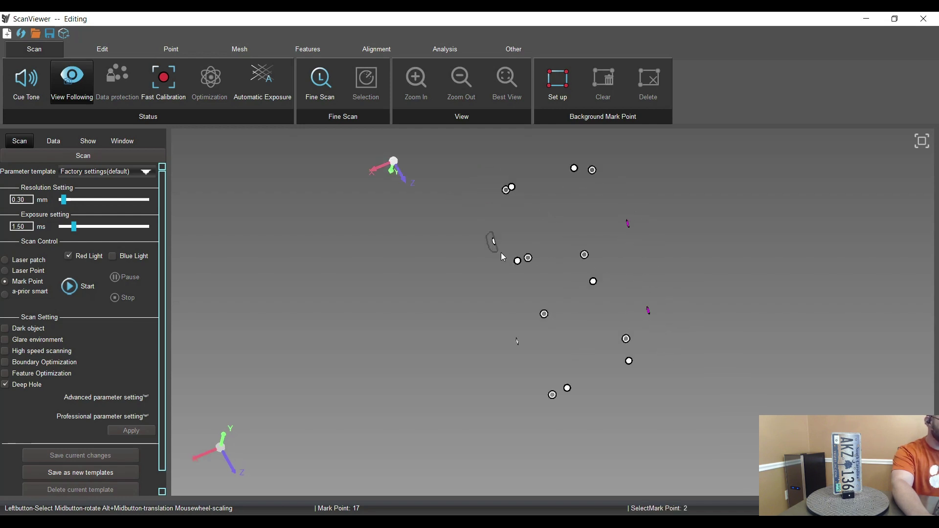
key("Delete")
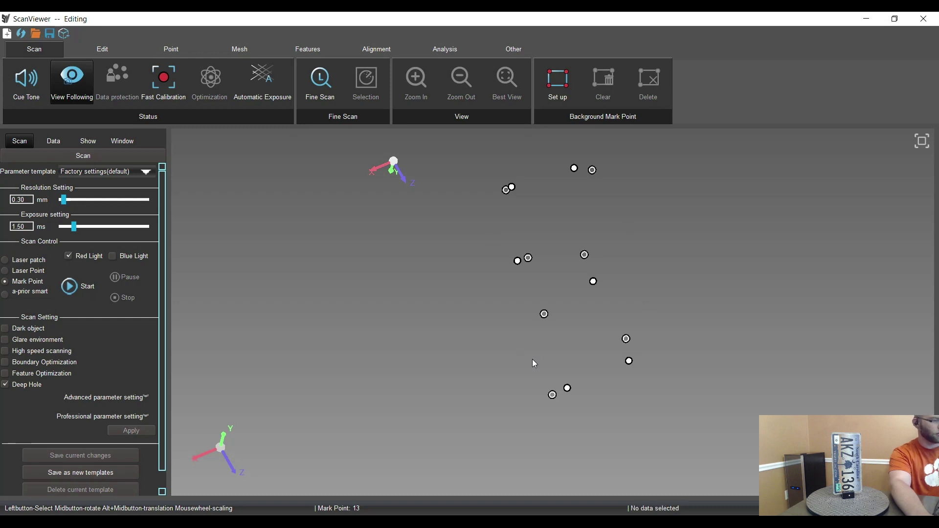
mouse_move(659, 319)
middle_mouse_down()
mouse_move(405, 339)
mouse_move(322, 336)
mouse_move(631, 330)
middle_mouse_up()
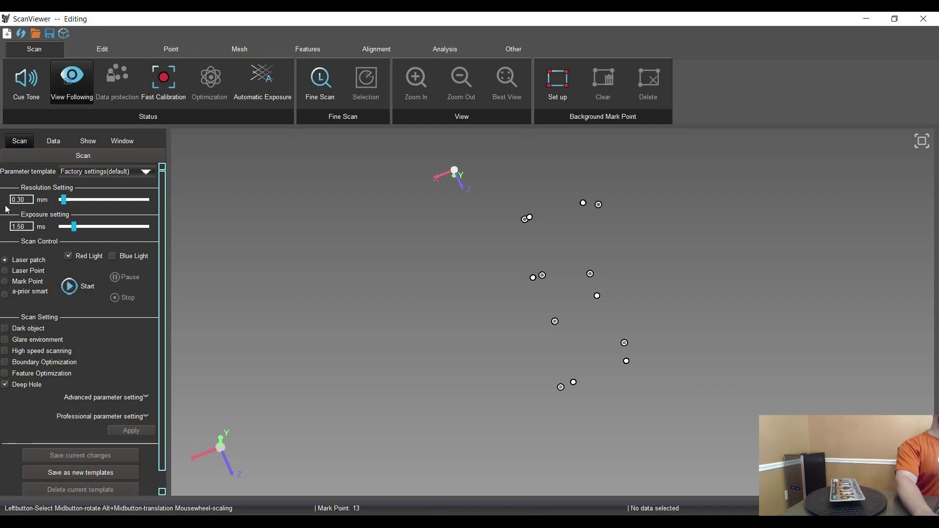
Step: Start the red-light laser patch scan of the plate
left_click(75, 293)
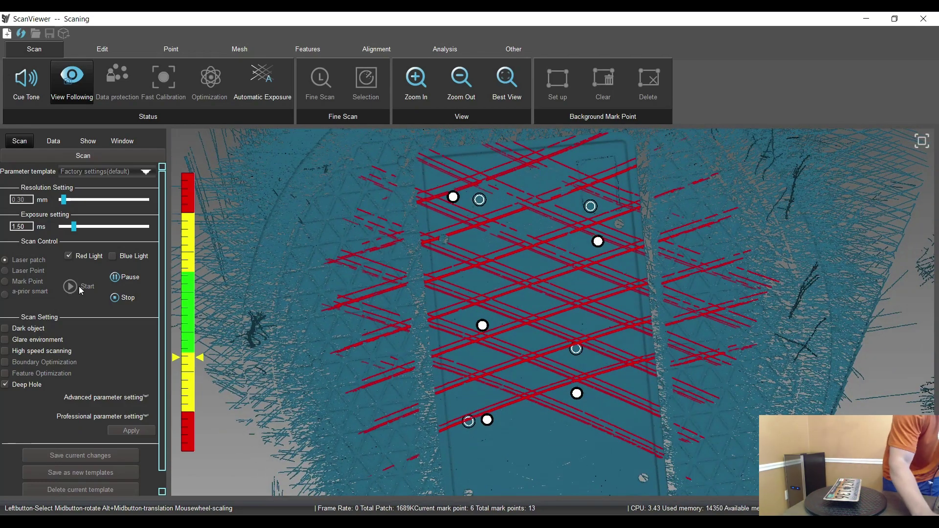
Step: Stop the laser scan once the plate holds 1412275 laser points
left_click(120, 297)
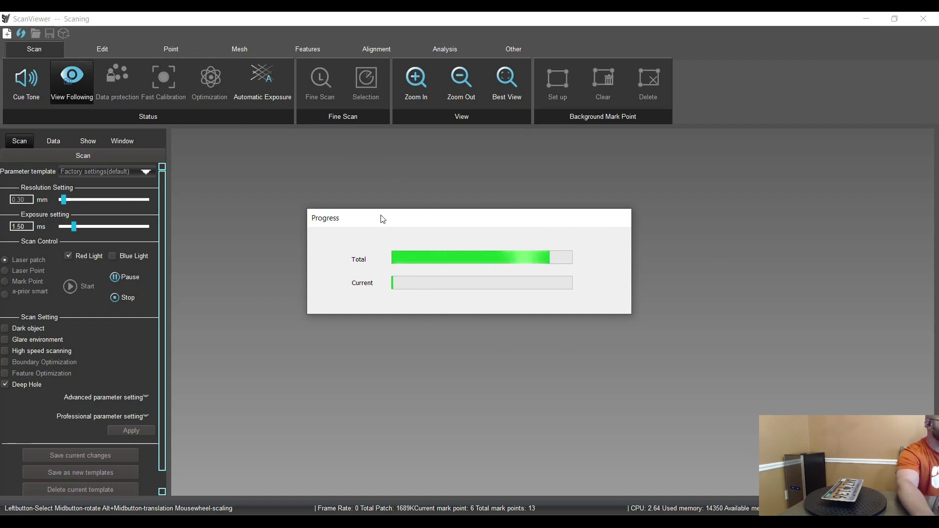
Step: Remove outlier points with Point > Disconnected Components at 50
left_click(171, 50)
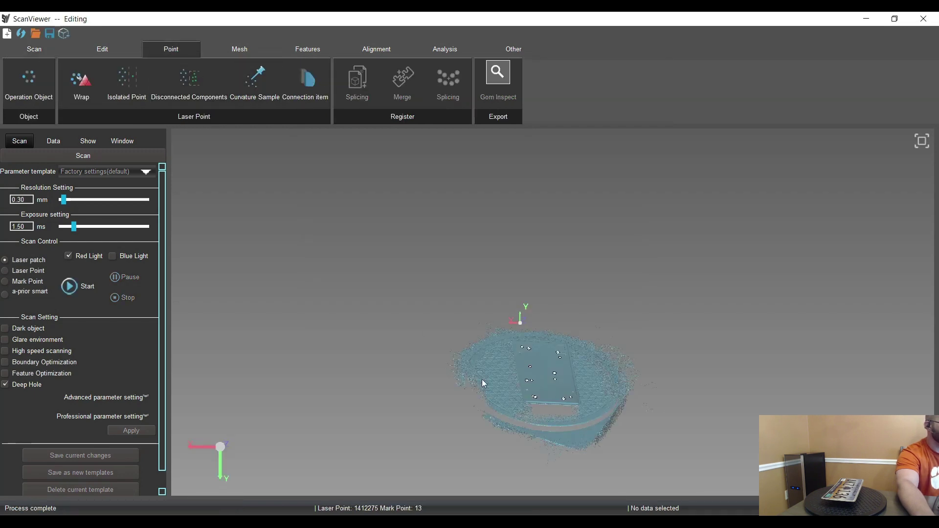
left_click(190, 90)
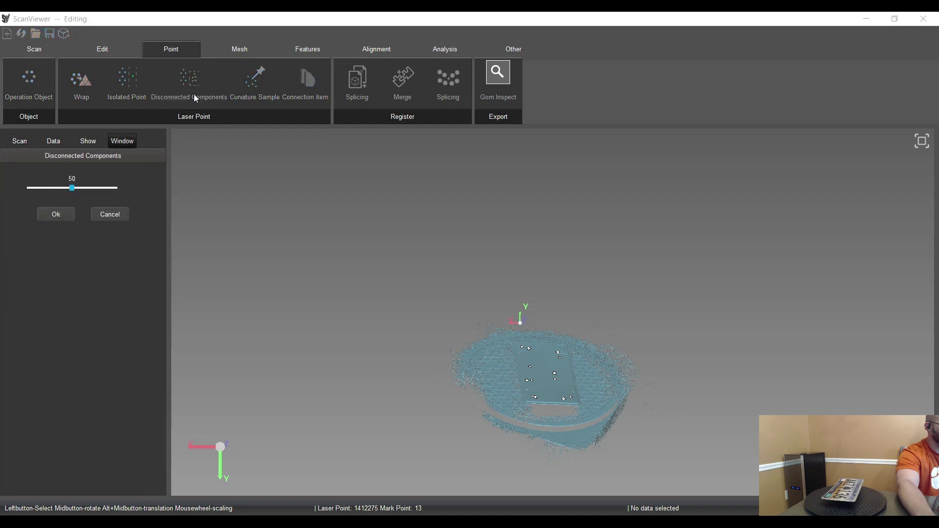
left_click(56, 214)
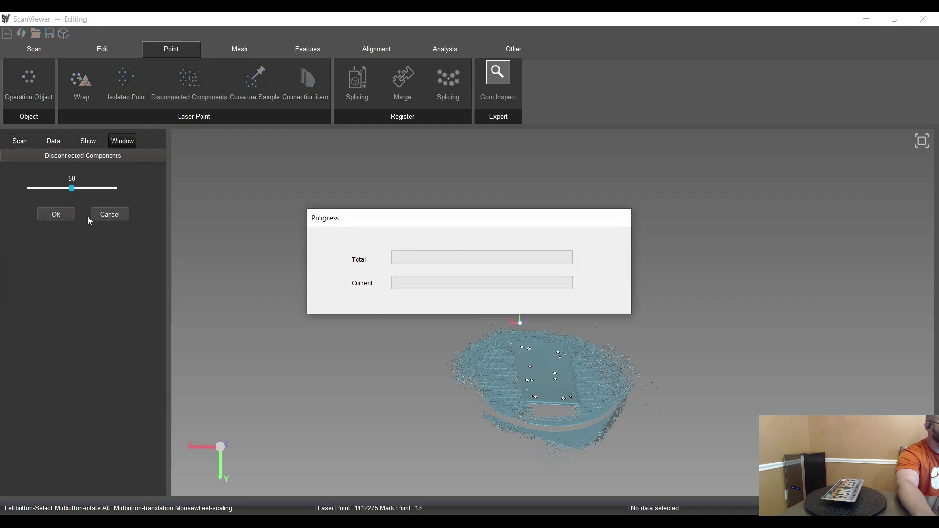
left_click(56, 216)
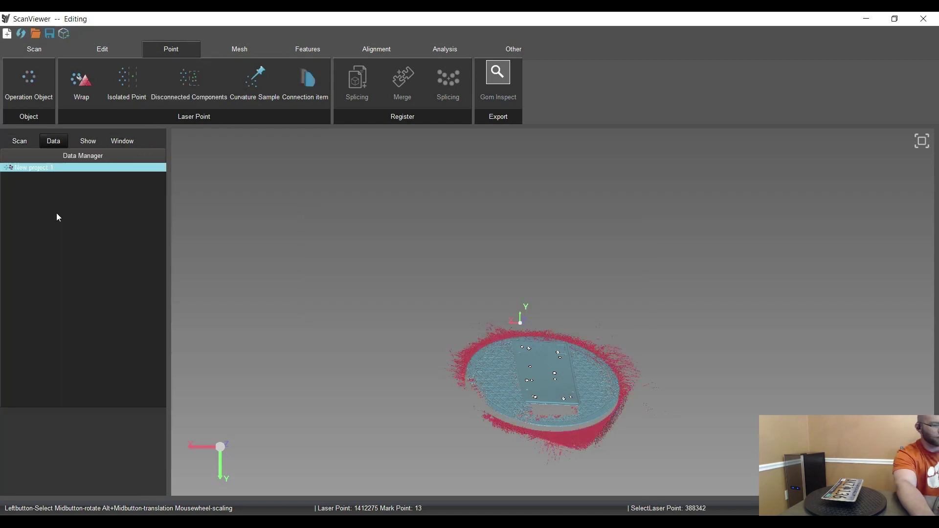
Step: Rerun detection, reverse the selection and delete the background, leaving 430251 laser points
left_click(187, 98)
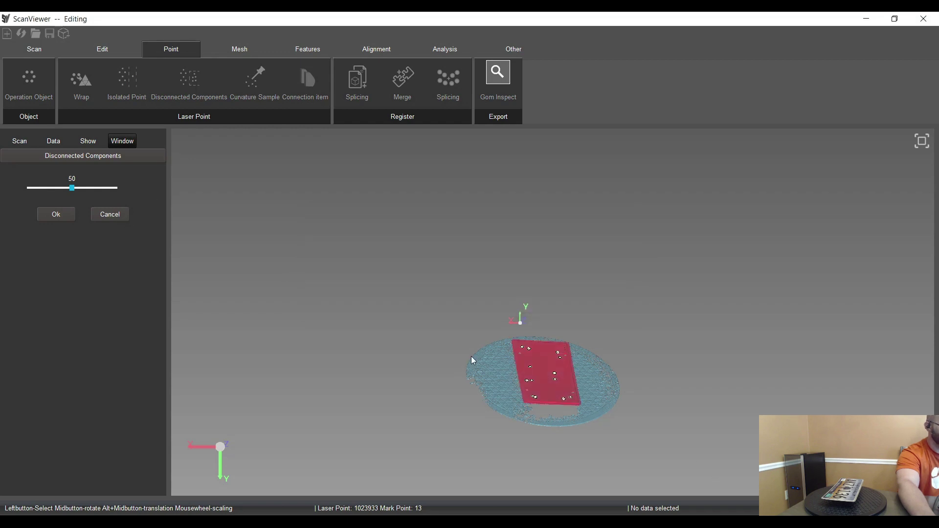
right_click(436, 285)
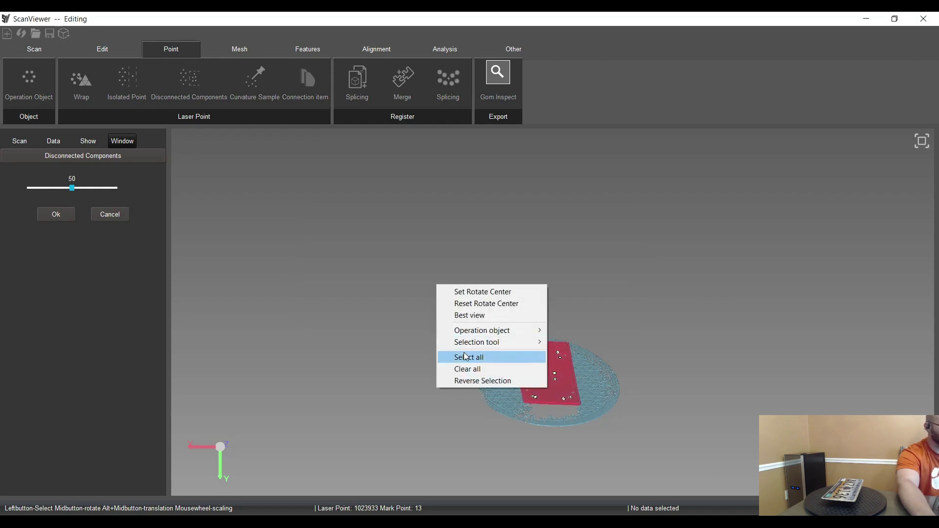
left_click(483, 381)
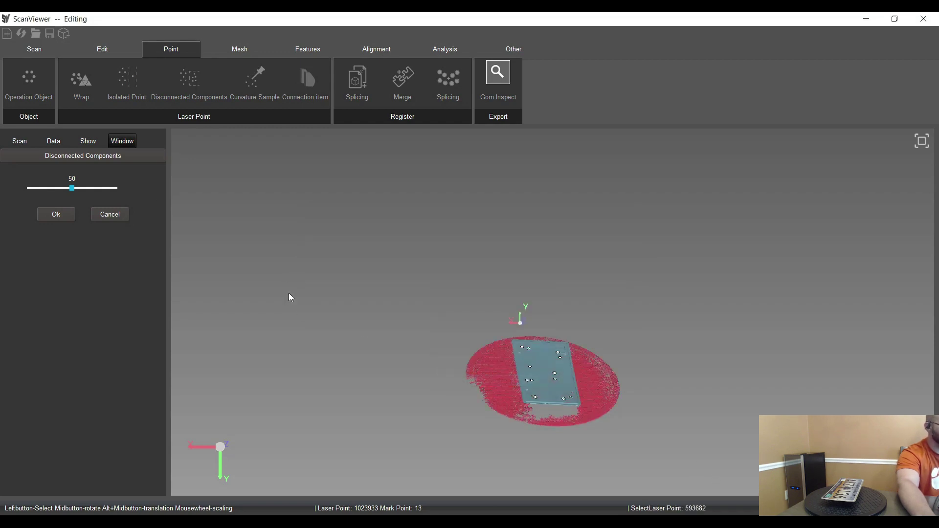
left_click(55, 214)
scroll(484, 289, "up", 5)
middle_click_drag(484, 289, 477, 381)
scroll(482, 374, "down", 2)
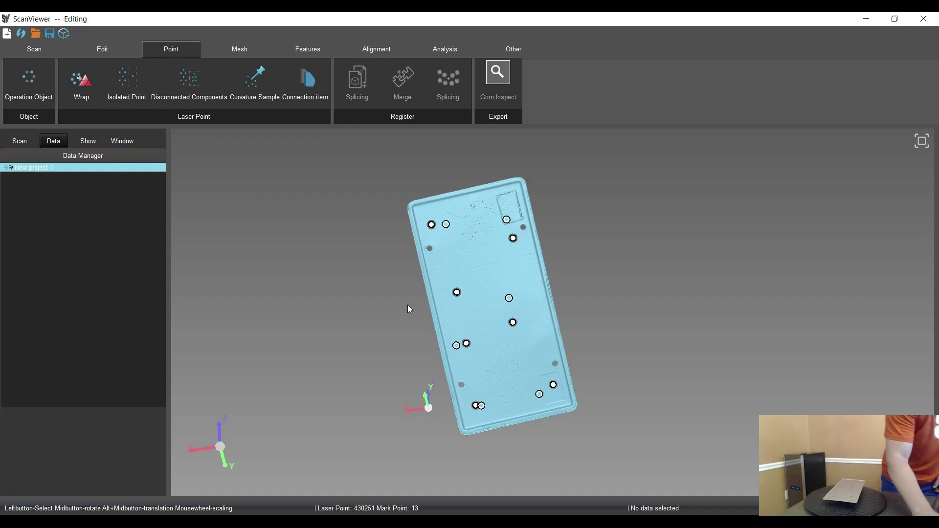
left_click(20, 141)
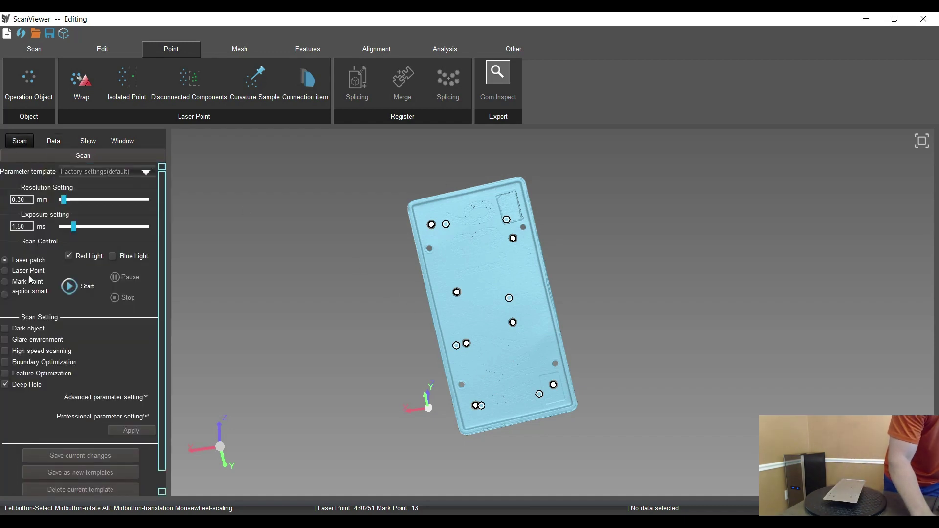
Step: Laser-scan the plate and turntable again, reaching 1729747 laser points
left_click(83, 296)
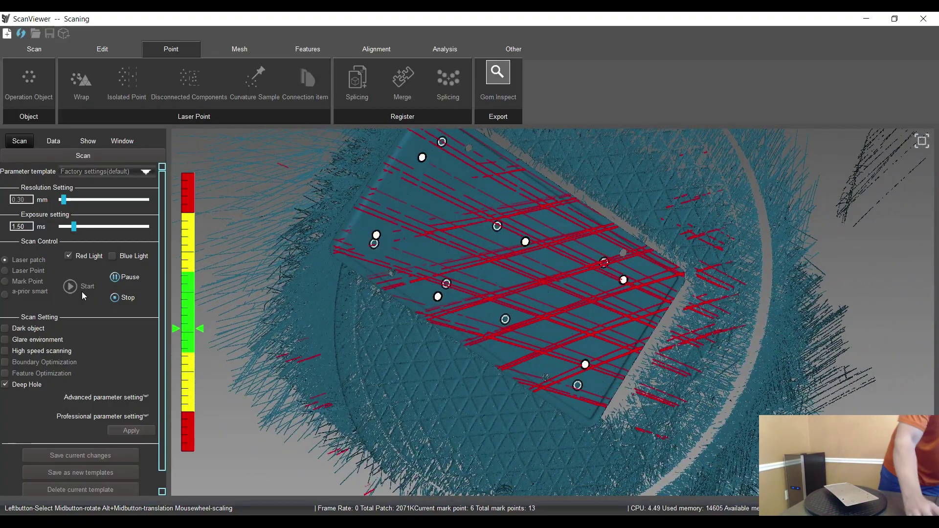
left_click(122, 301)
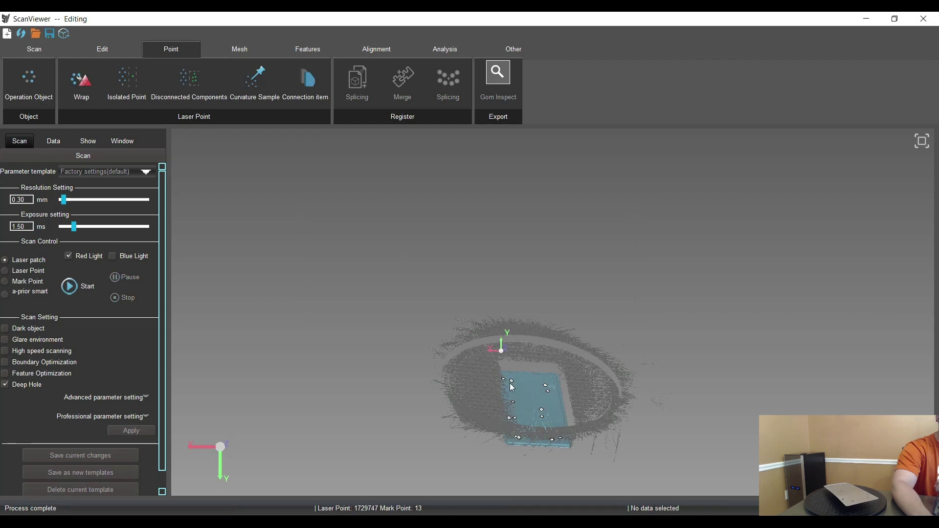
Step: Run Disconnected Components twice to strip the background, leaving 859389 laser points
middle_click_drag(478, 344, 521, 312)
scroll(521, 232, "up", 5)
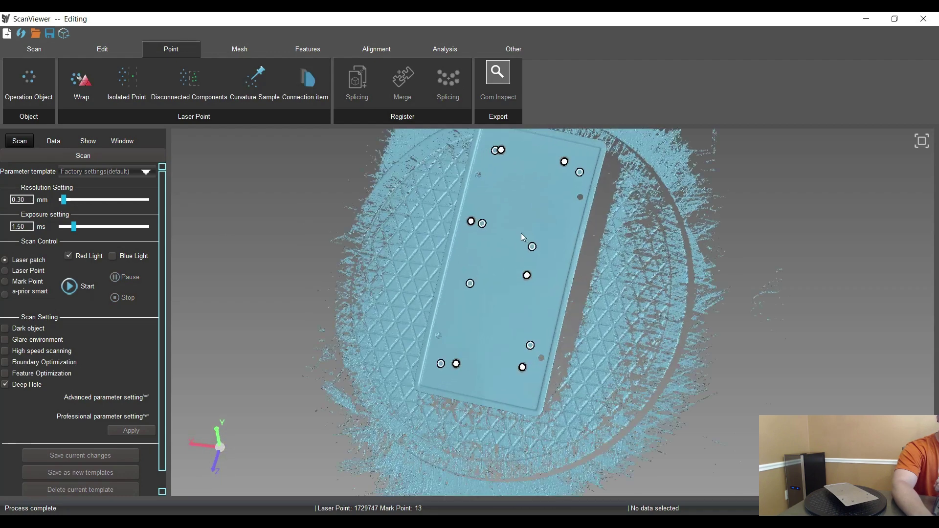
left_click(190, 87)
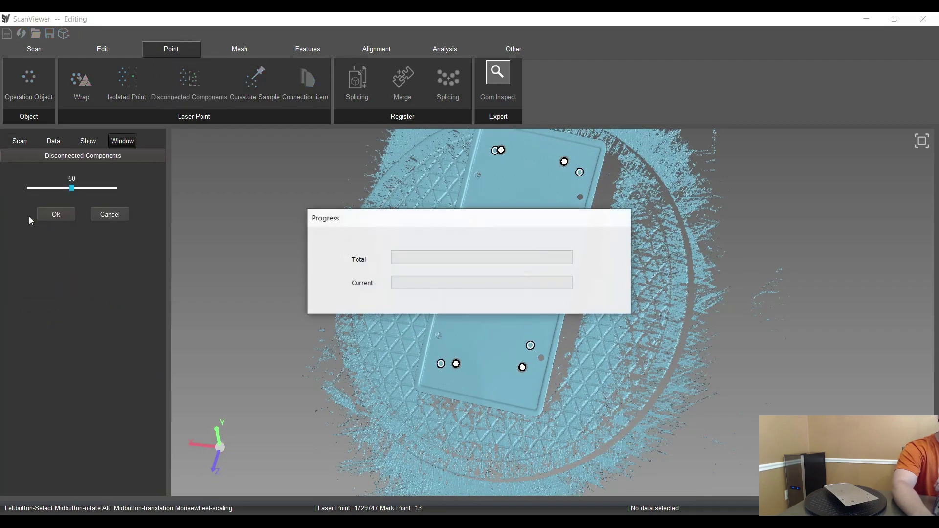
left_click(56, 214)
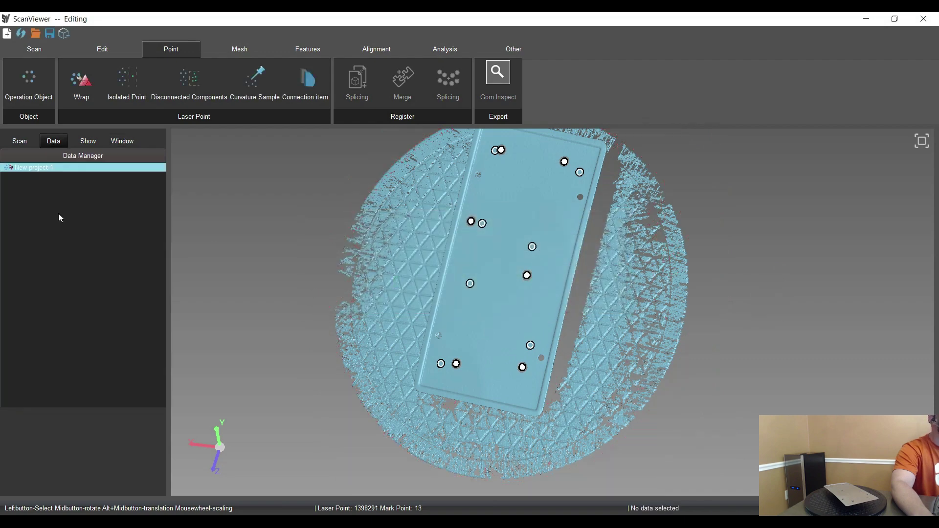
left_click(189, 82)
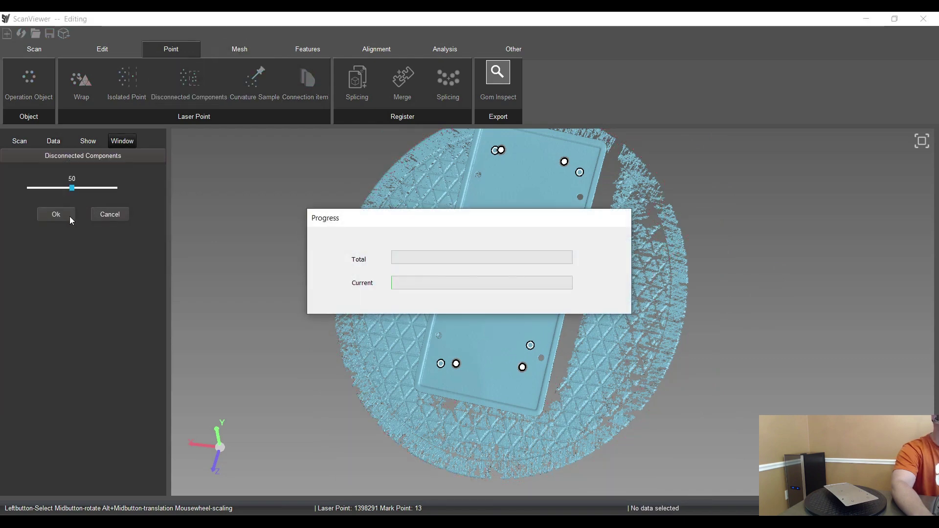
left_click(69, 216)
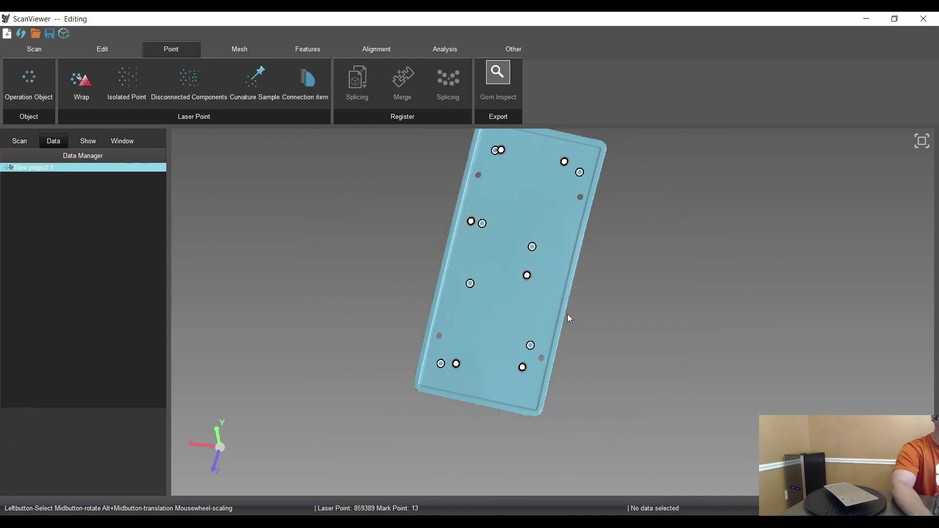
middle_click_drag(570, 318, 219, 222)
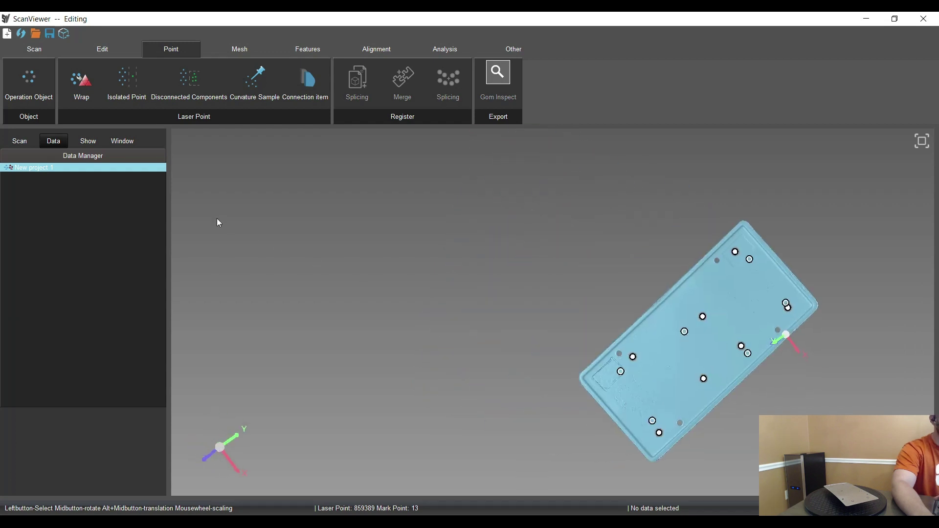
scroll(608, 346, "up", 5)
scroll(617, 346, "down", 2)
scroll(572, 326, "up", 2)
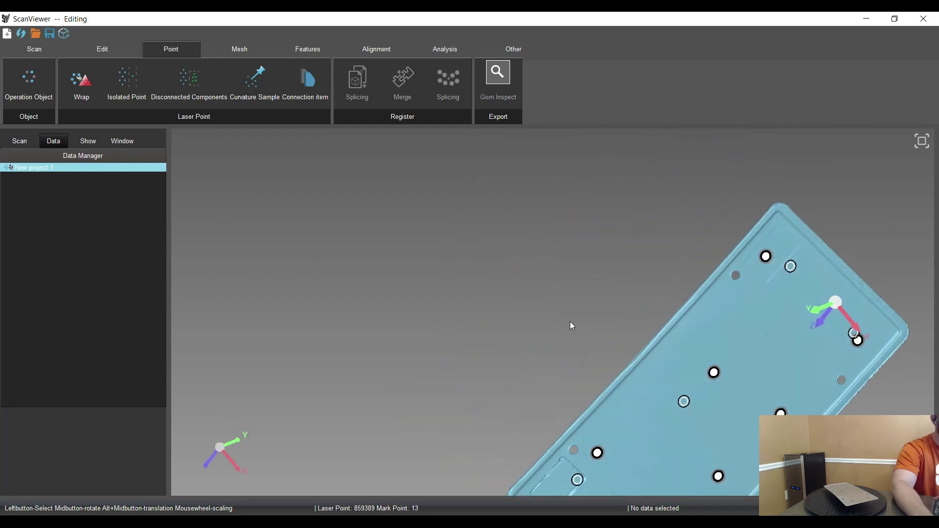
scroll(635, 350, "up", 2)
scroll(444, 304, "down", 5)
middle_click_drag(445, 304, 618, 374, "alt")
scroll(576, 351, "up", 3)
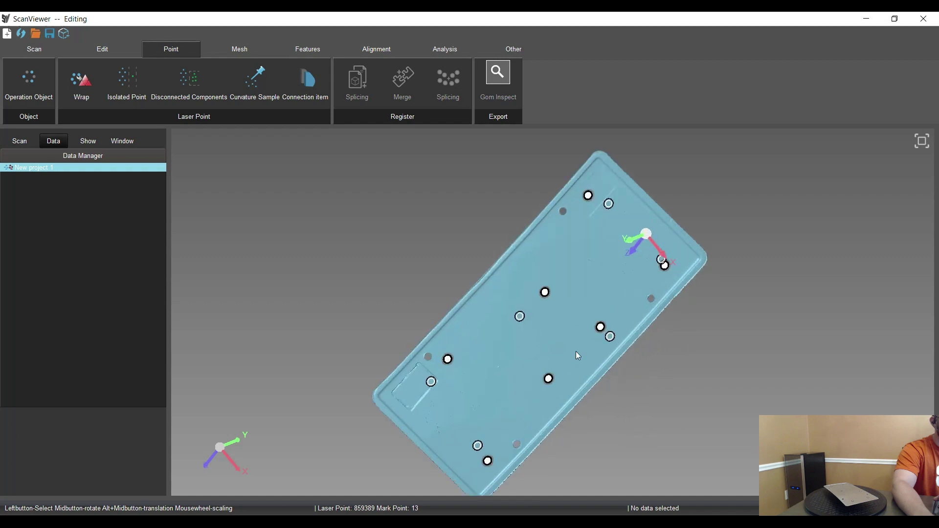
middle_click_drag(576, 352, 470, 240)
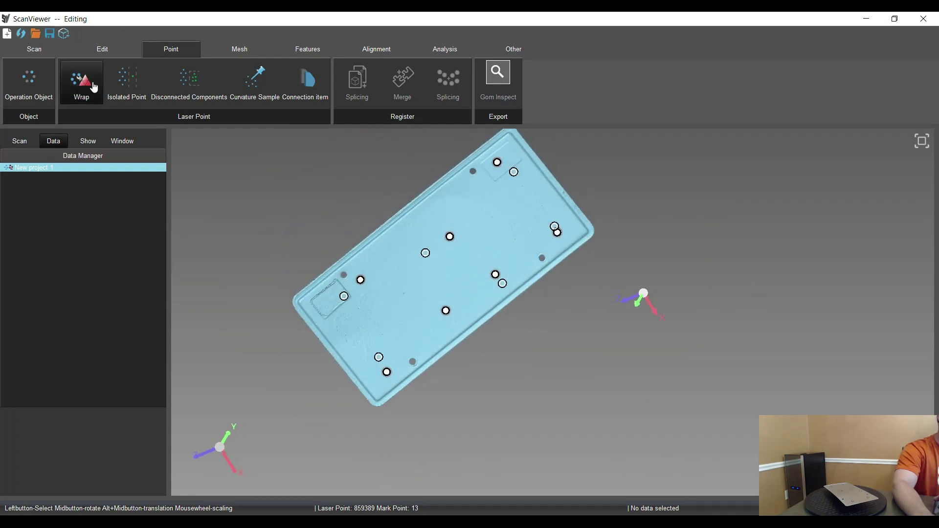
Step: Wrap the cleaned point cloud into a mesh of 853708 triangles
left_click(102, 119)
left_click(41, 314)
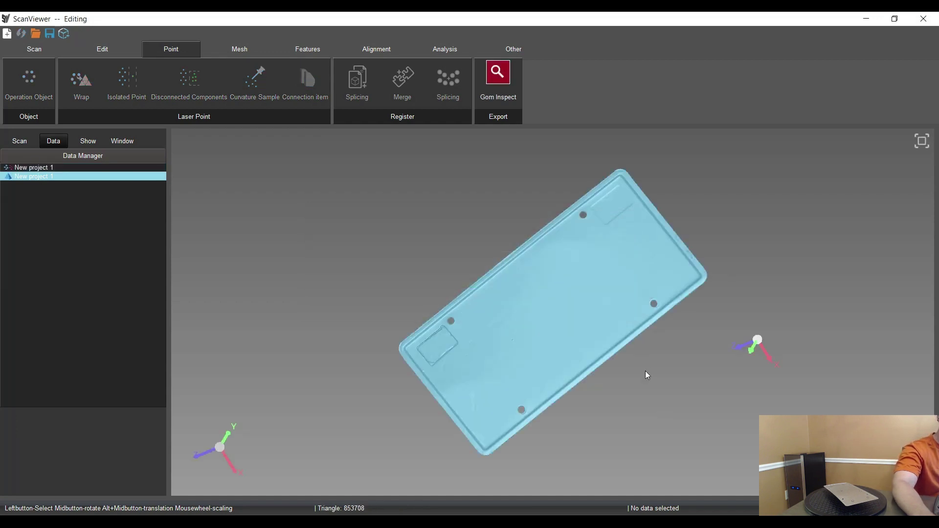
middle_click_drag(647, 375, 574, 342)
scroll(574, 341, "down", 2)
scroll(575, 343, "up", 4)
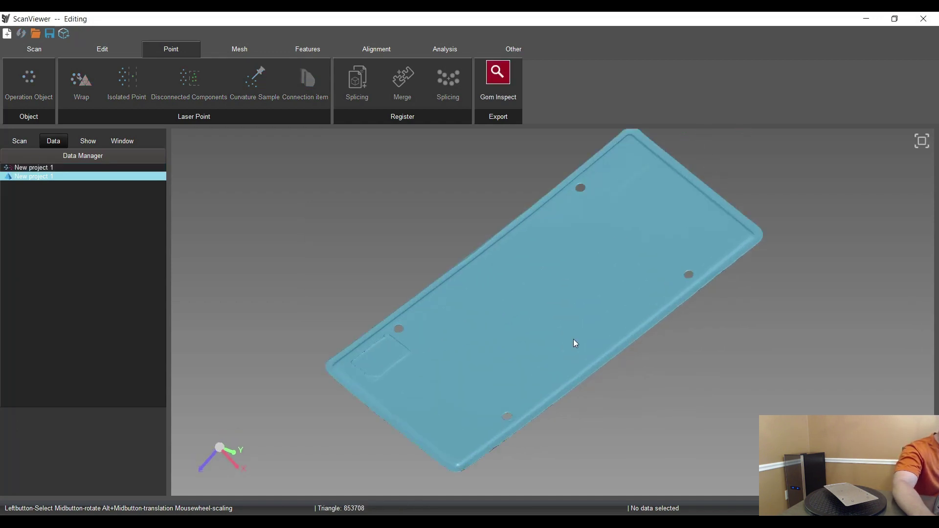
scroll(597, 385, "up", 4)
Step: Orbit and zoom around the mesh to inspect its top face and edges
middle_click_drag(593, 386, 309, 376)
scroll(667, 286, "down", 2)
middle_click_drag(667, 286, 545, 354)
scroll(666, 352, "up", 3)
scroll(544, 394, "down", 2)
scroll(560, 280, "up", 1)
middle_click_drag(560, 281, 658, 285)
middle_click_drag(356, 310, 459, 255)
Step: Fill the three small holes on the plate's lower edge, giving 854036 triangles
left_click(230, 51)
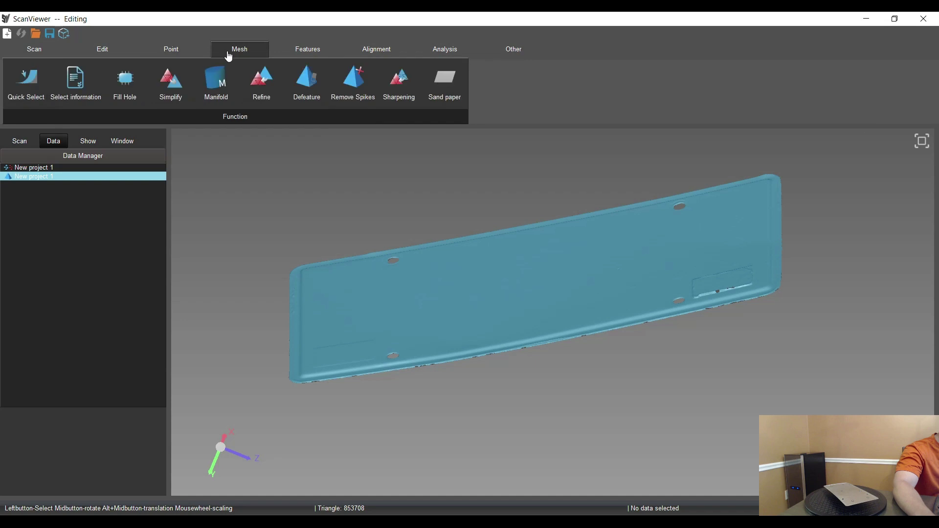
left_click(126, 84)
scroll(489, 369, "up", 8)
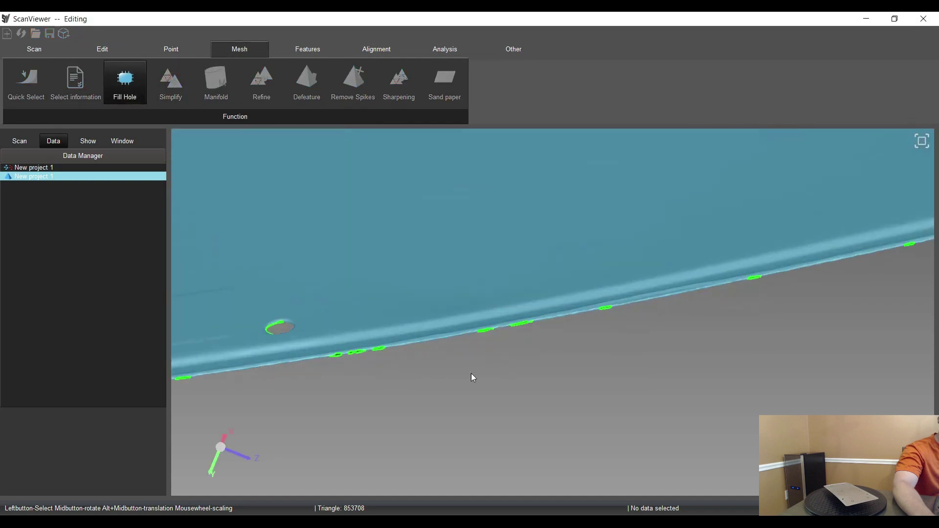
left_click(562, 311)
left_click(606, 304)
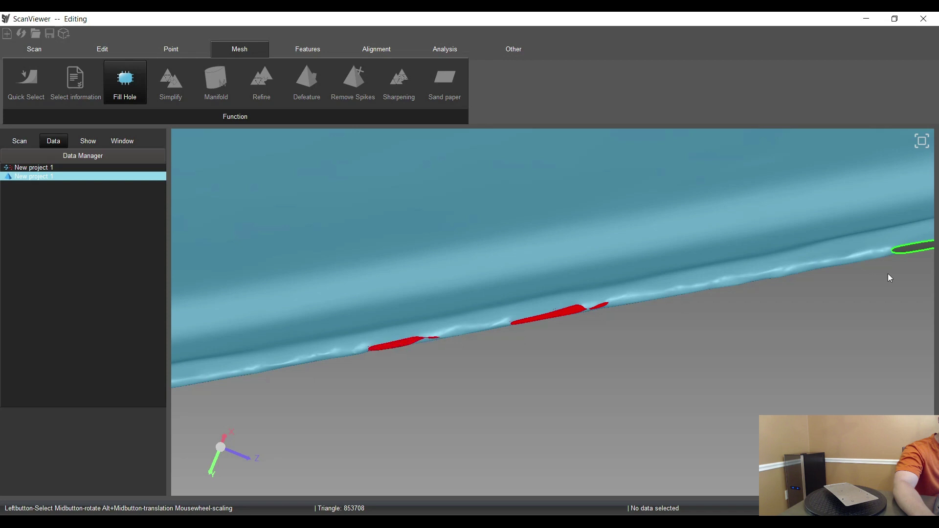
left_click(899, 250)
scroll(783, 296, "down", 3)
scroll(783, 296, "up", 2)
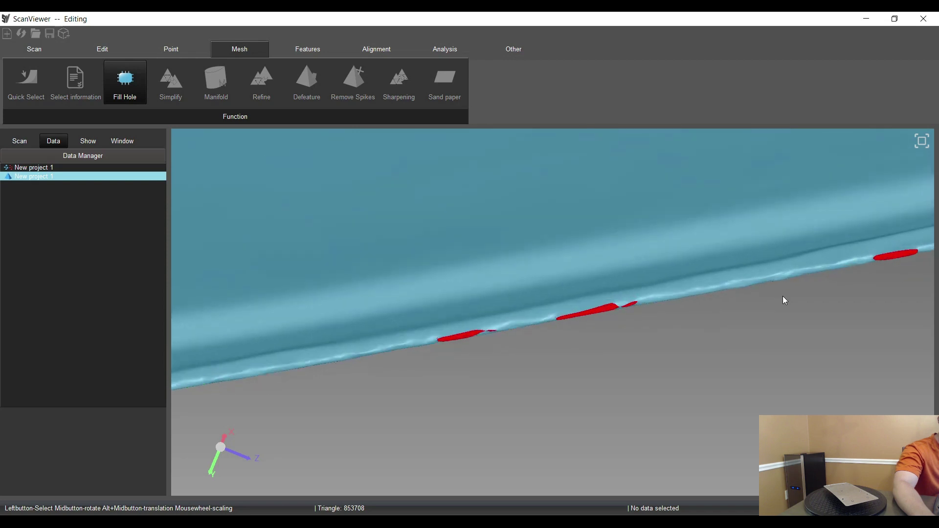
left_click(136, 88)
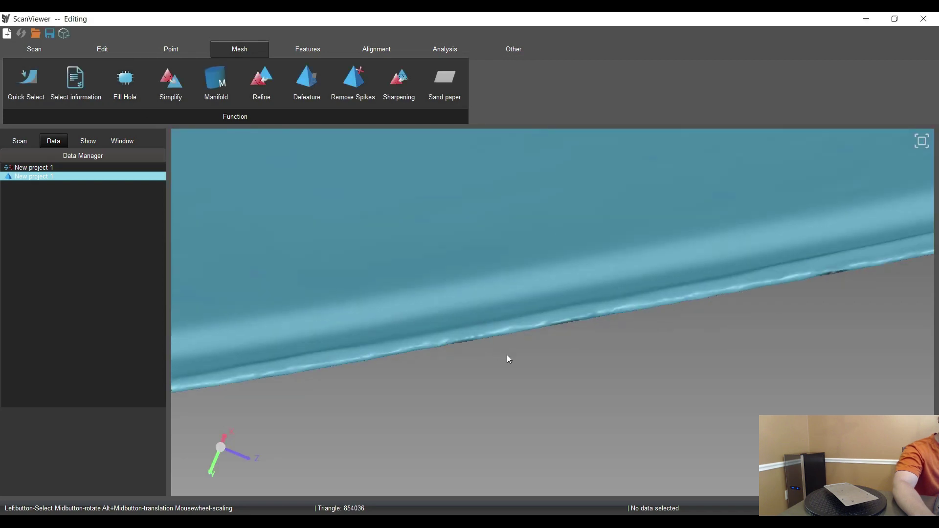
scroll(535, 352, "up", 3)
middle_click_drag(532, 348, 517, 391)
scroll(513, 387, "down", 5)
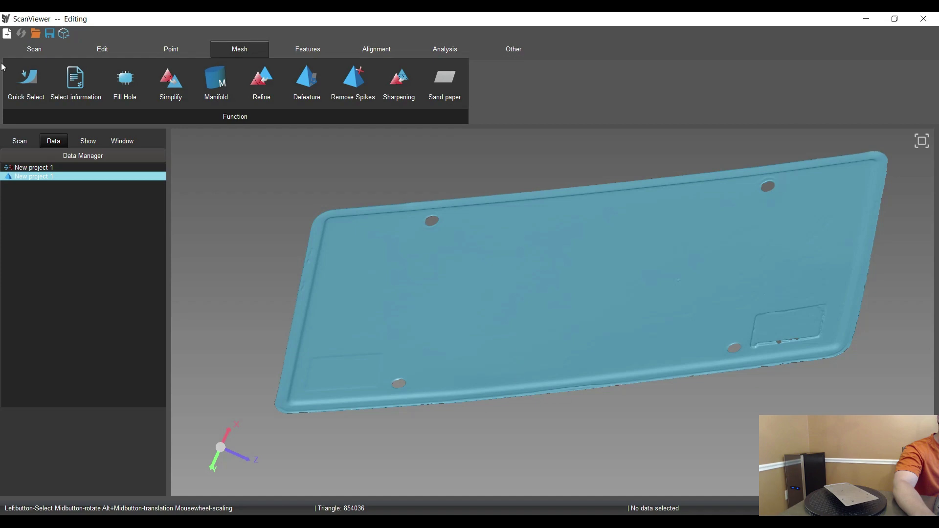